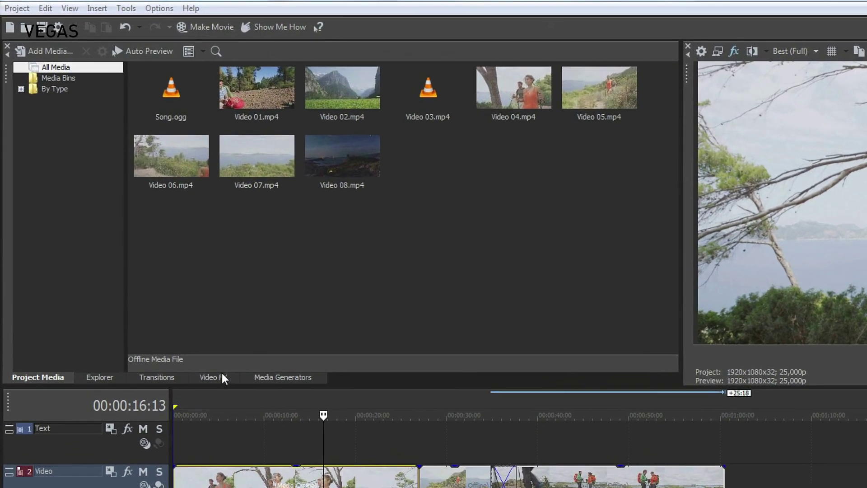
Step: Browse the Video FX list (Film Grain, Cookie Cutter, Color Curves) and show Brightness and Contrast presets
{"action": "left_click", "coordinate": [149, 262]}
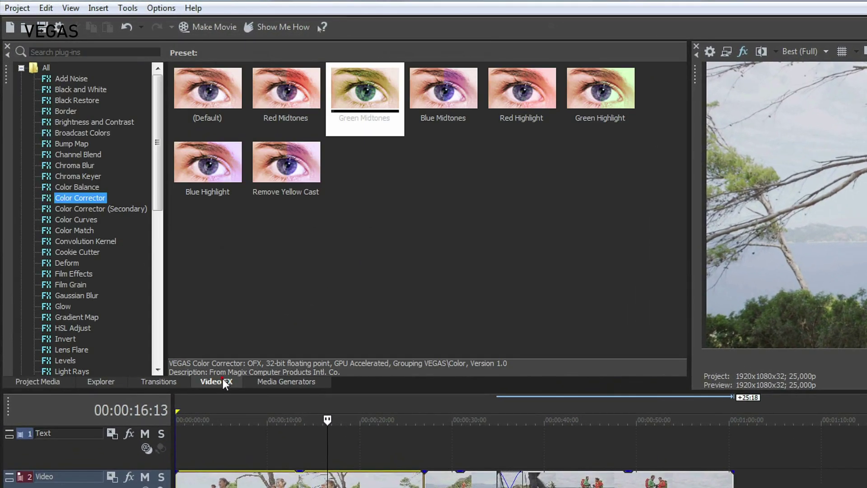
{"action": "left_click", "coordinate": [74, 283]}
{"action": "left_click", "coordinate": [64, 251]}
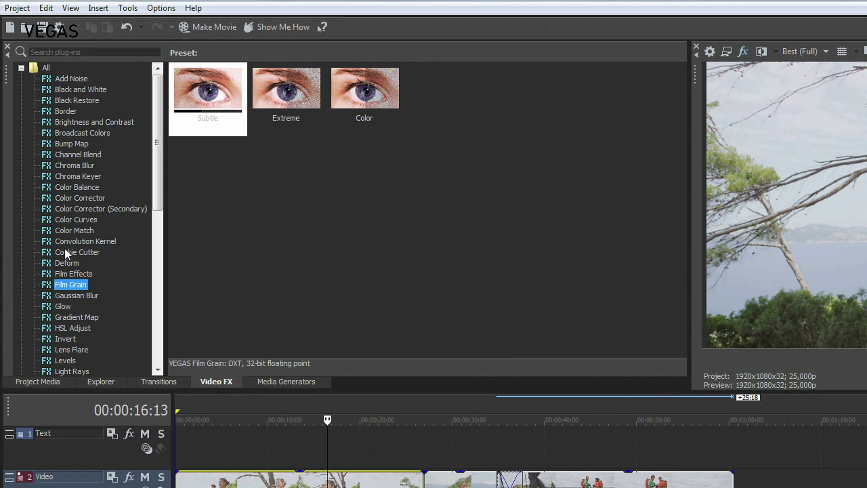
{"action": "left_click", "coordinate": [64, 219]}
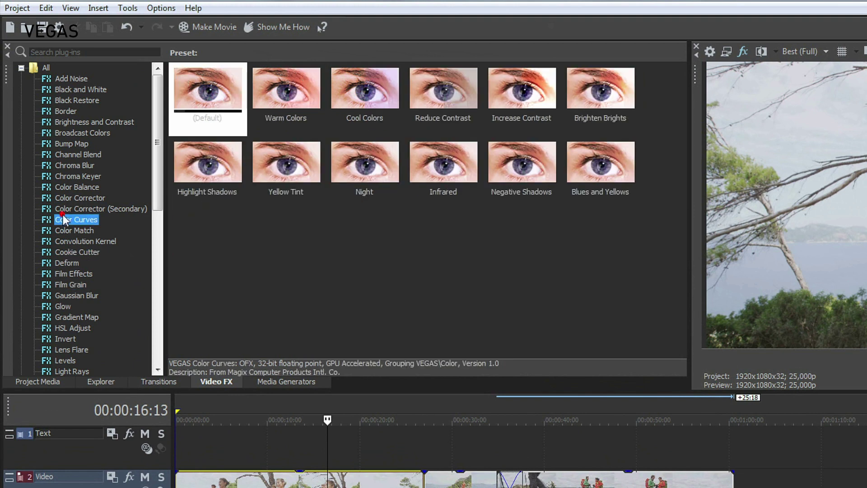
{"action": "left_click", "coordinate": [82, 122]}
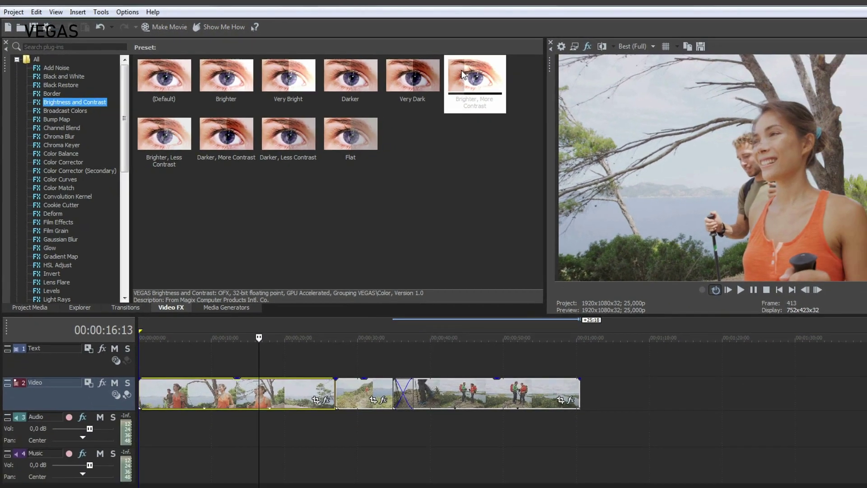
Step: Apply Brighter, More Contrast to the Video 04 clip, with brightness 0,007 and contrast centre 0,565
{"action": "left_click_drag", "start_coordinate": [552, 83], "coordinate": [230, 327]}
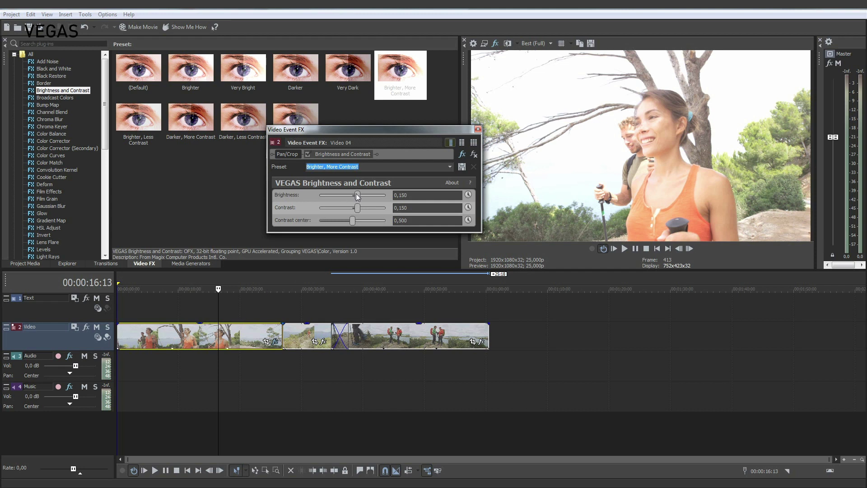
{"action": "left_click_drag", "start_coordinate": [356, 193], "coordinate": [359, 210]}
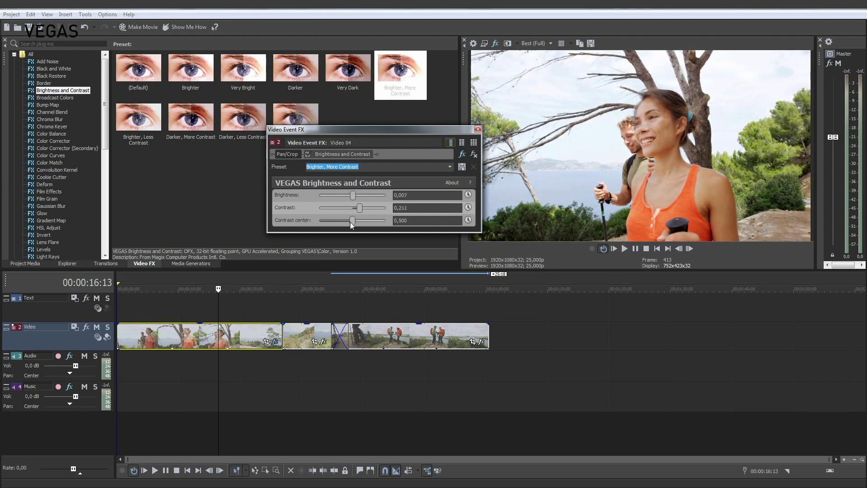
{"action": "left_click_drag", "start_coordinate": [352, 220], "coordinate": [359, 222]}
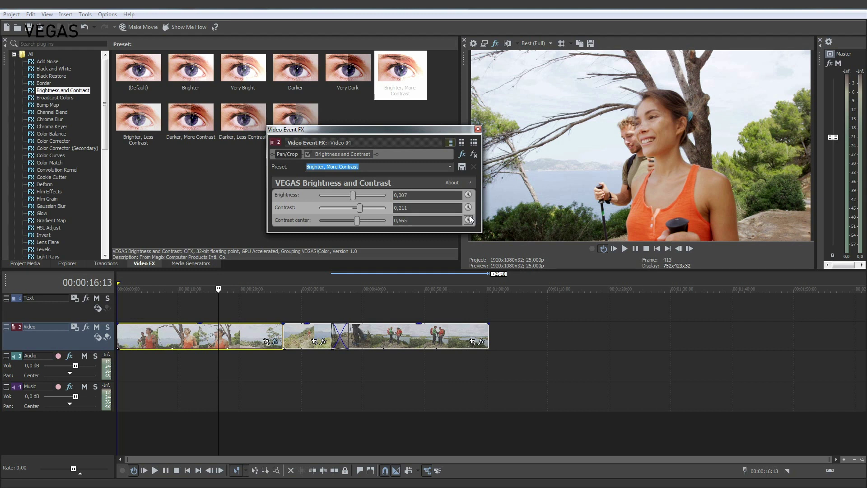
{"action": "left_click", "coordinate": [478, 129]}
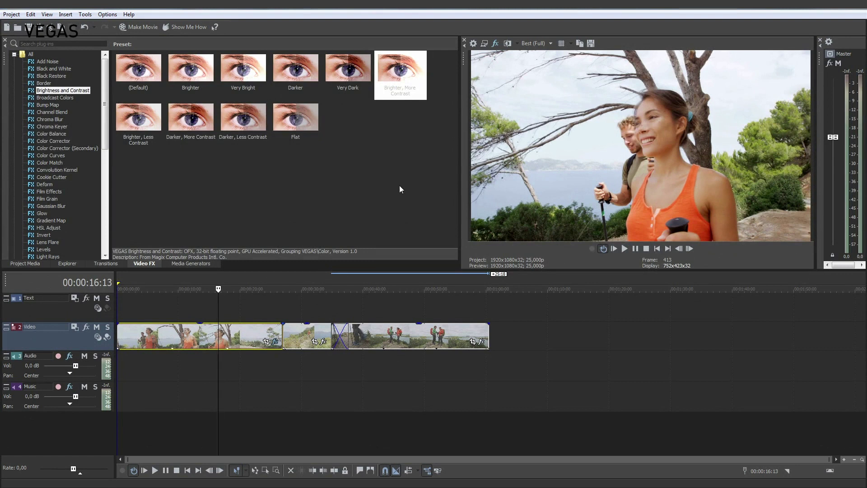
{"action": "left_click", "coordinate": [276, 341]}
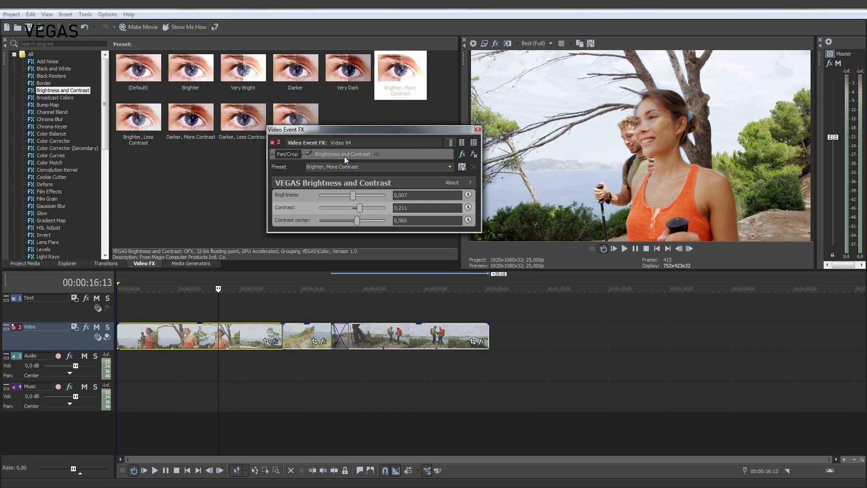
Step: Add Color Balance's Red Midtones preset to Video 04 with red midtones lowered to -0,031
{"action": "left_click", "coordinate": [49, 131]}
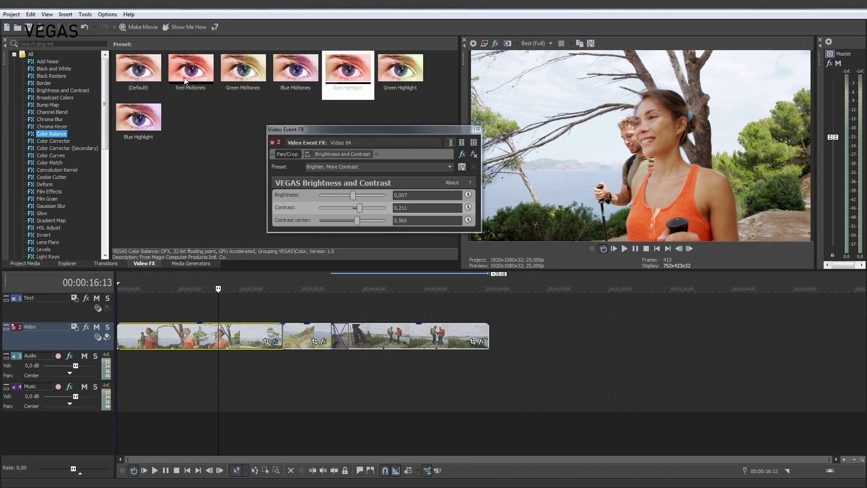
{"action": "left_click_drag", "start_coordinate": [193, 73], "coordinate": [373, 152]}
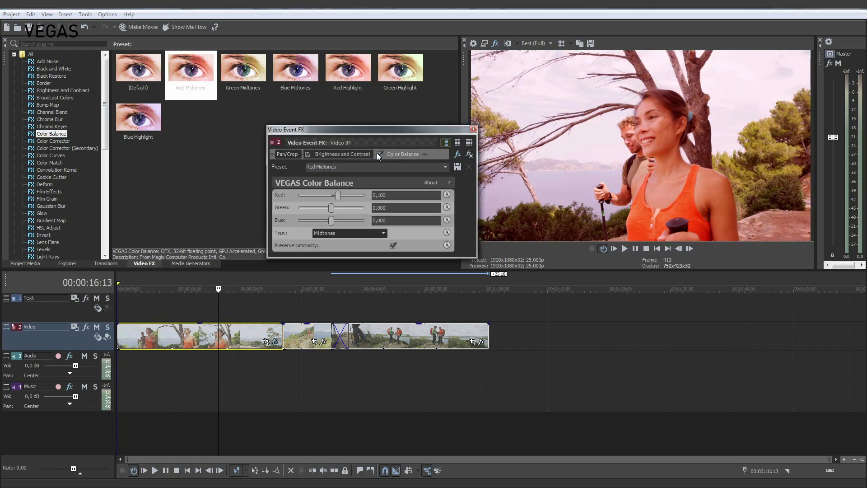
{"action": "left_click_drag", "start_coordinate": [337, 195], "coordinate": [330, 200]}
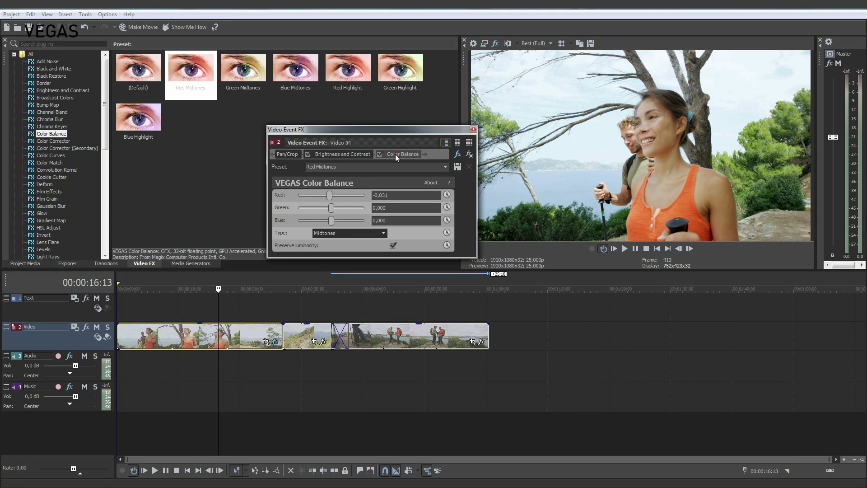
Step: Keep Color Balance after Brightness and Contrast in the event FX chain
{"action": "left_click_drag", "start_coordinate": [395, 154], "coordinate": [312, 153]}
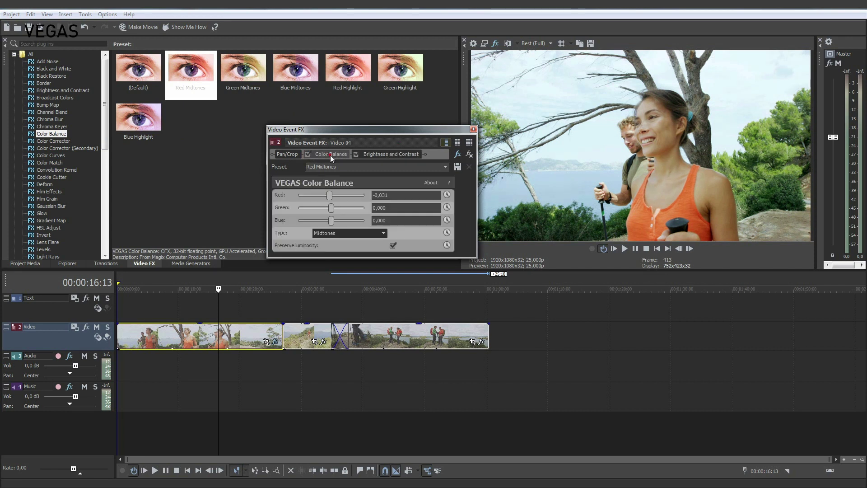
{"action": "left_click", "coordinate": [418, 155]}
{"action": "left_click_drag", "start_coordinate": [418, 156], "coordinate": [417, 156]}
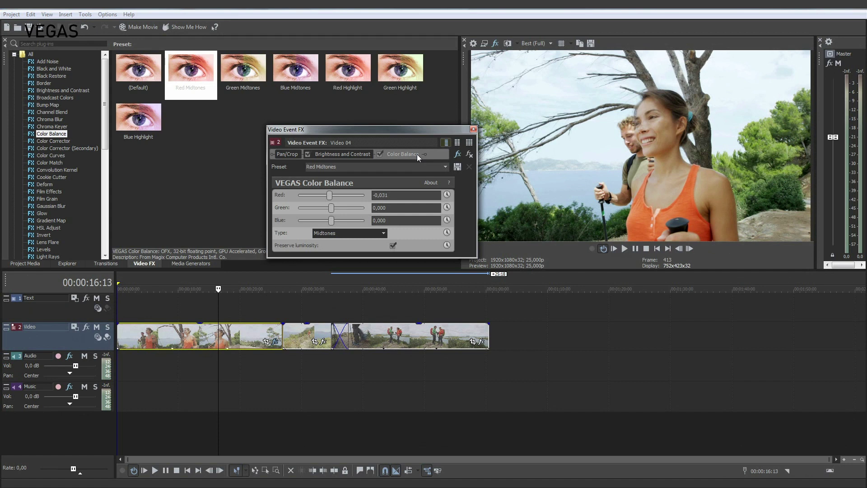
Step: Apply Blue Midtones Color Balance to the Video track, with blue 0,031 and green 0,017
{"action": "left_click", "coordinate": [302, 72]}
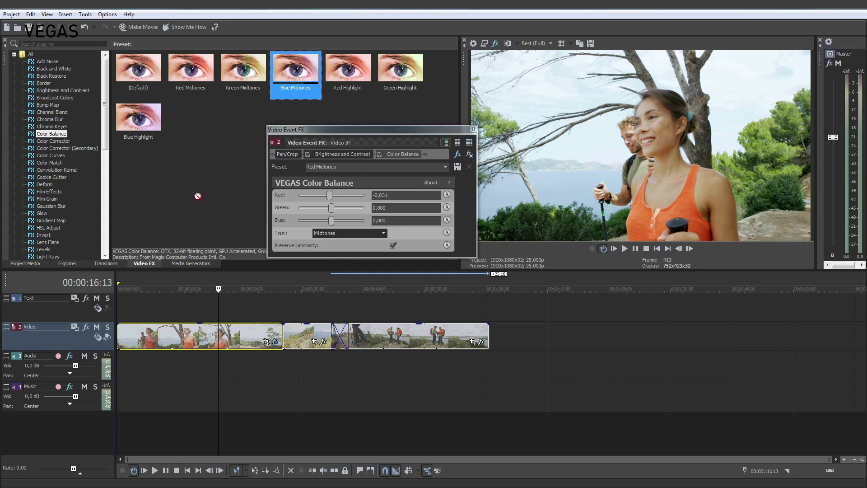
{"action": "left_click_drag", "start_coordinate": [64, 338], "coordinate": [63, 338]}
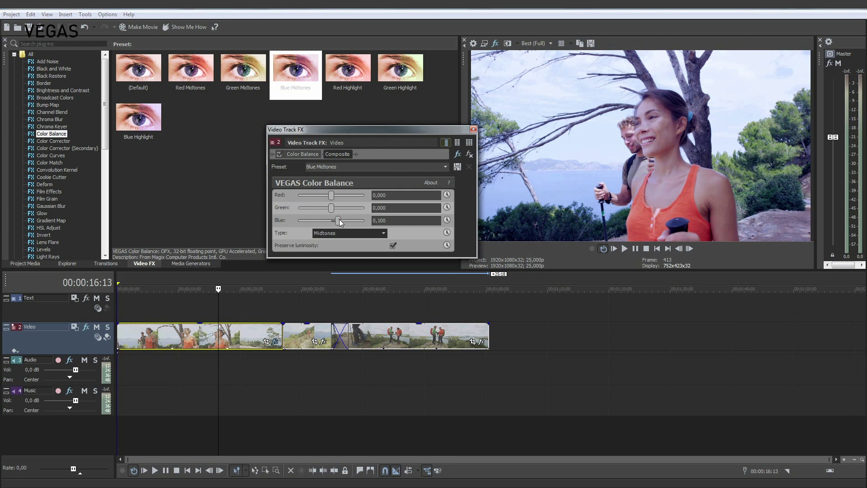
{"action": "mouse_move", "coordinate": [339, 219]}
{"action": "left_mouse_down"}
{"action": "mouse_move", "coordinate": [329, 222]}
{"action": "mouse_move", "coordinate": [332, 210]}
{"action": "left_mouse_up"}
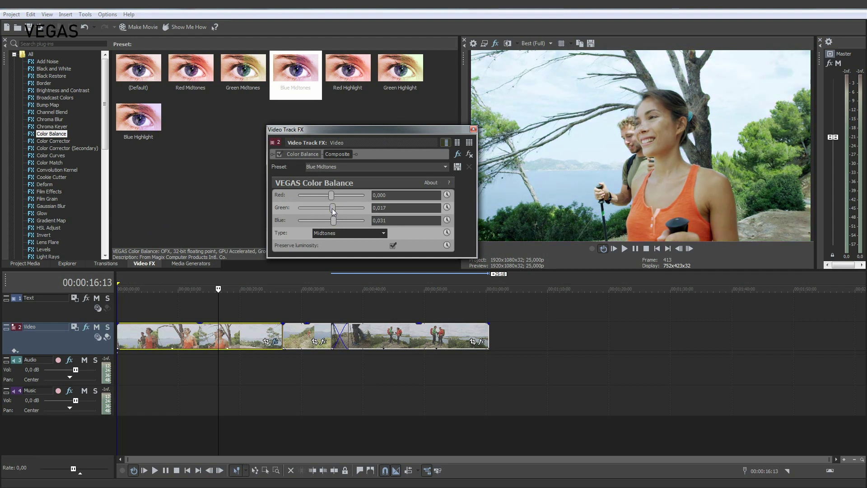
Step: Close Video Track FX and add Green Highlight Color Balance to the Video Output FX
{"action": "left_click", "coordinate": [473, 129]}
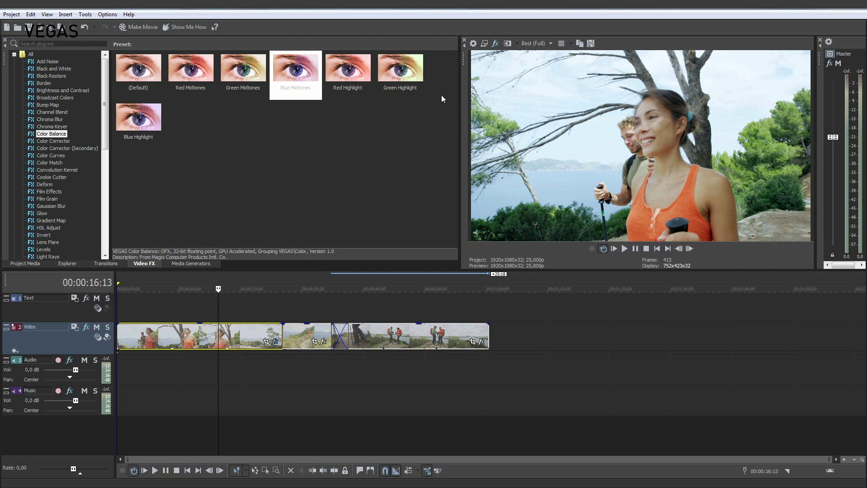
{"action": "left_click_drag", "start_coordinate": [400, 70], "coordinate": [507, 117]}
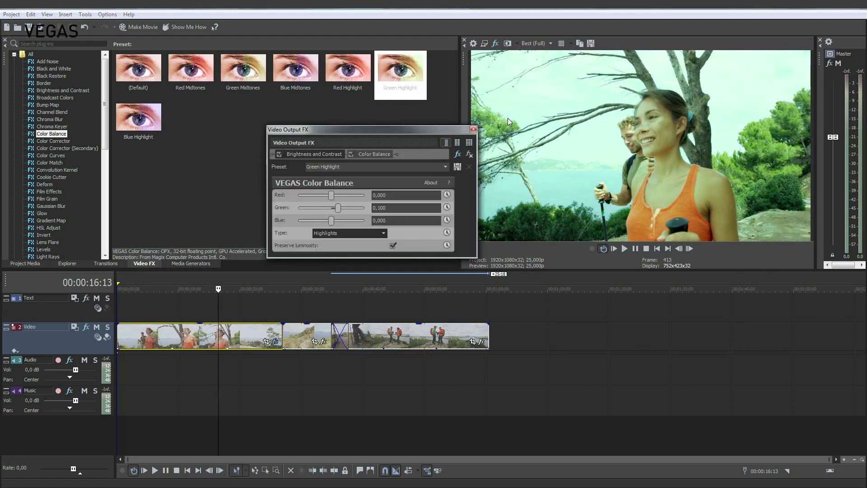